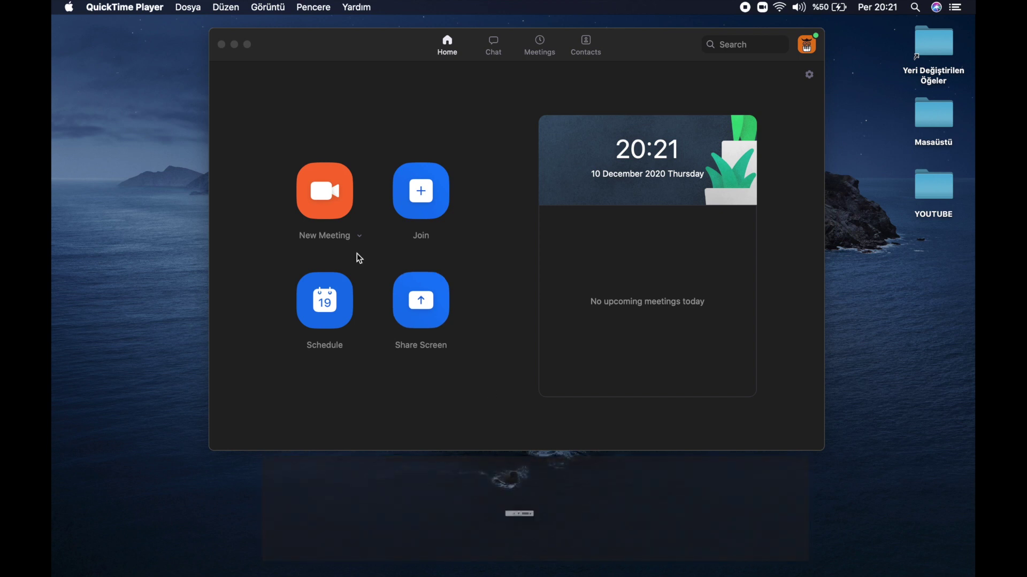
- Start a new Zoom meeting, dismiss the audio joining prompt and reposition the meeting window
left_click(314, 199)
left_click(314, 199)
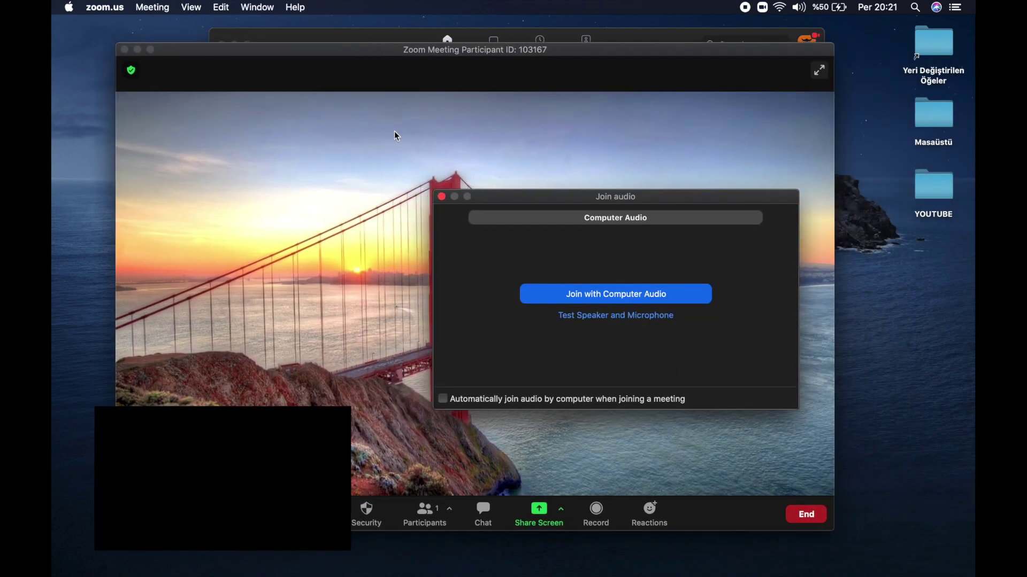
left_click(442, 197)
left_click_drag(361, 55, 387, 37)
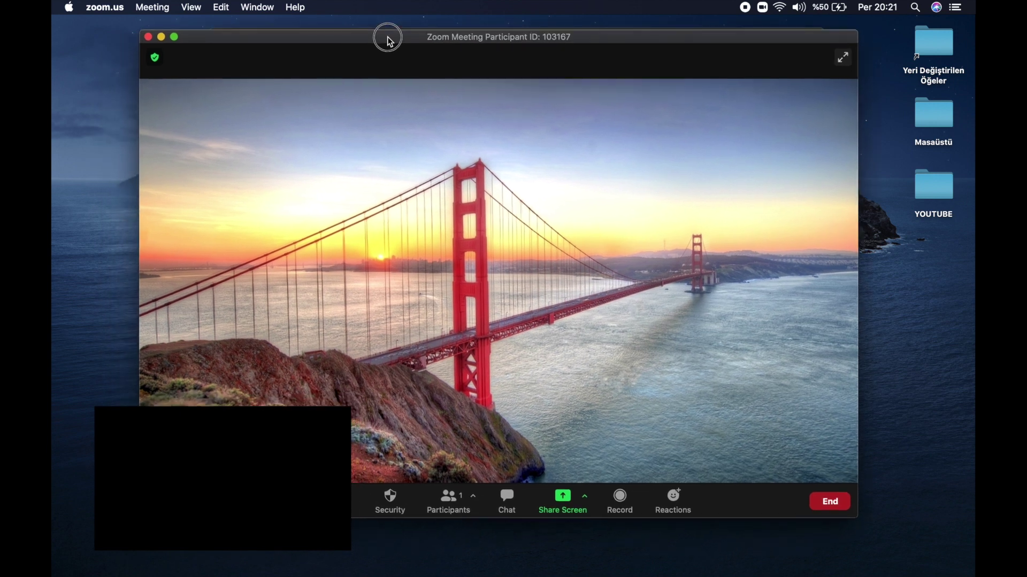
- Open the virtual background settings from the meeting's video options
mouse_move(346, 264)
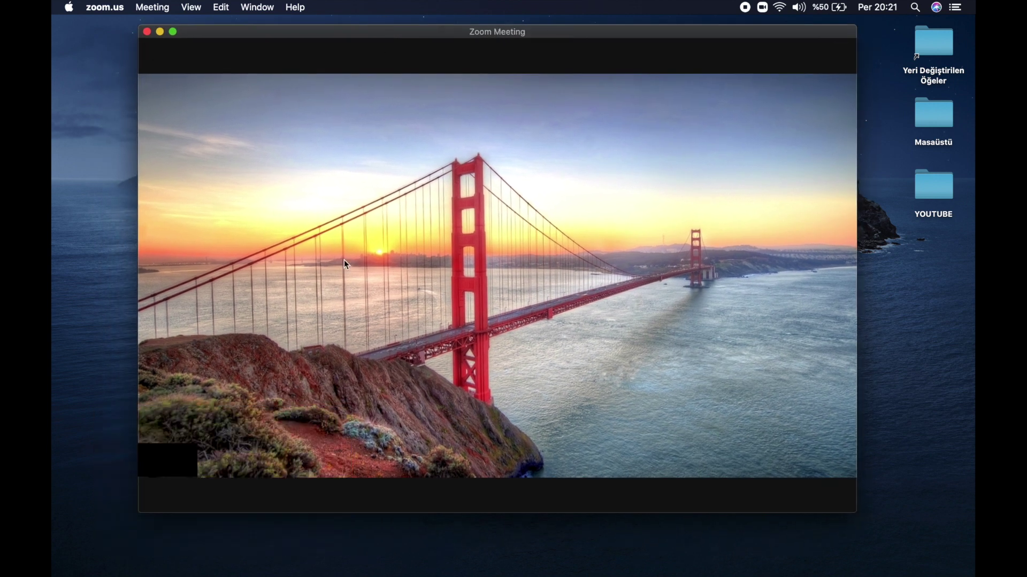
mouse_move(286, 464)
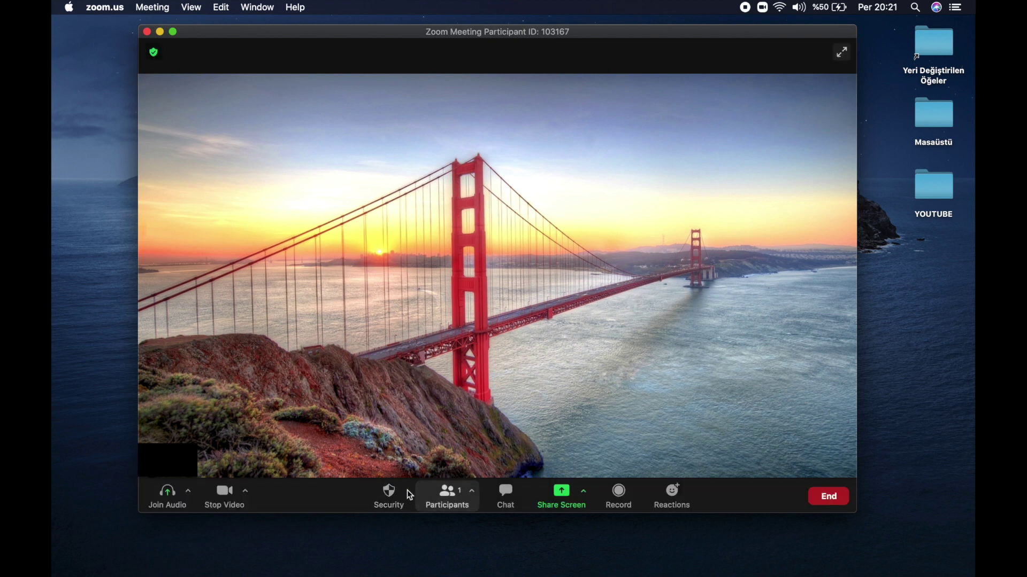
left_click(249, 496)
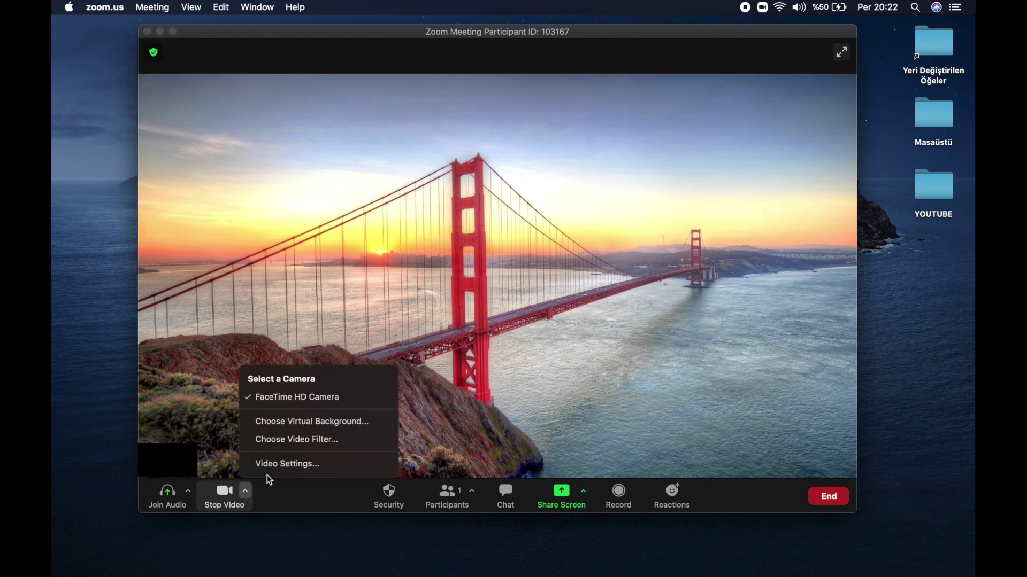
left_click(304, 422)
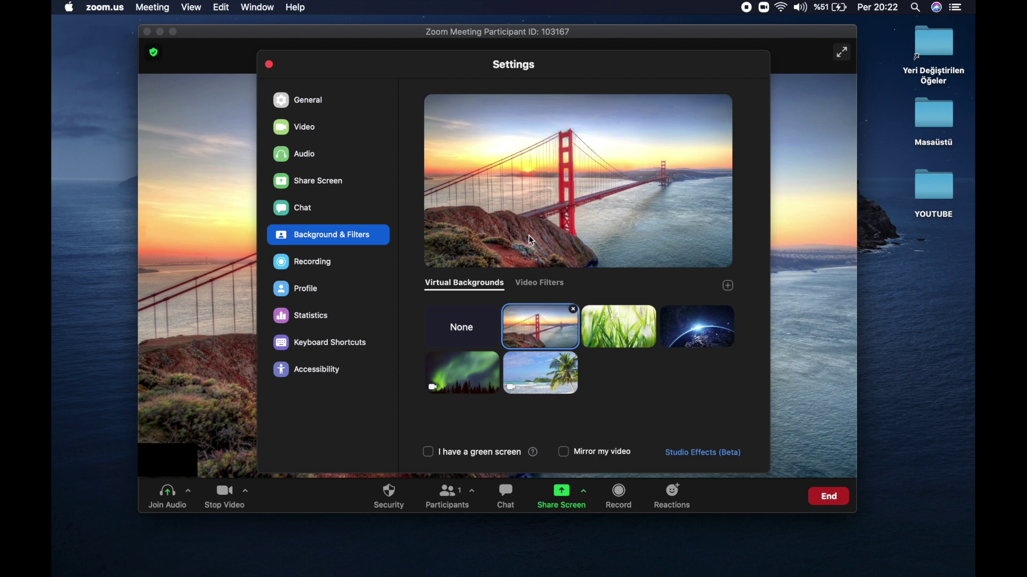
- Try out no background, the bridge, the grass and the Earth-from-space backgrounds, ending on the Golden Gate Bridge image
left_click(462, 317)
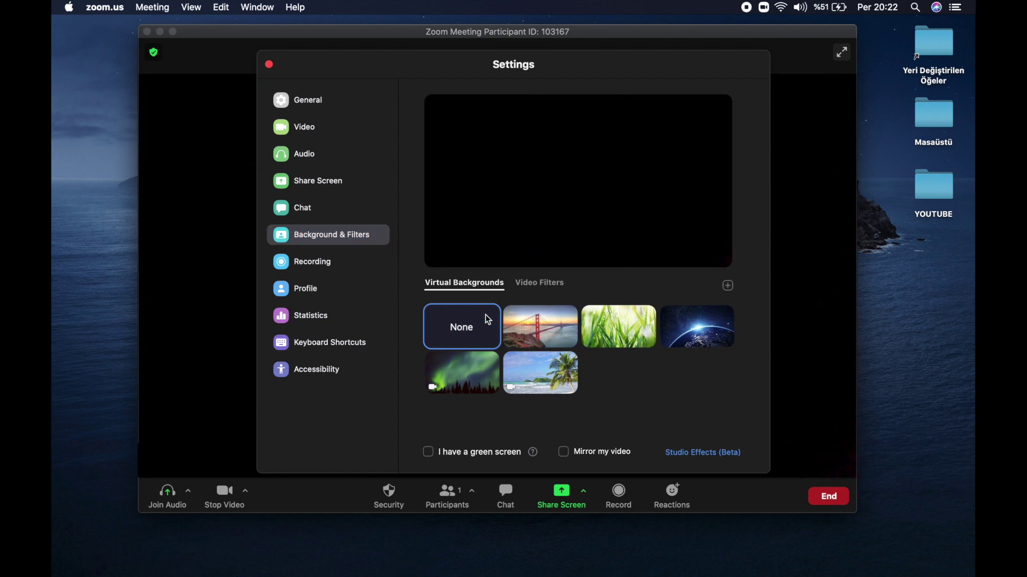
left_click(519, 332)
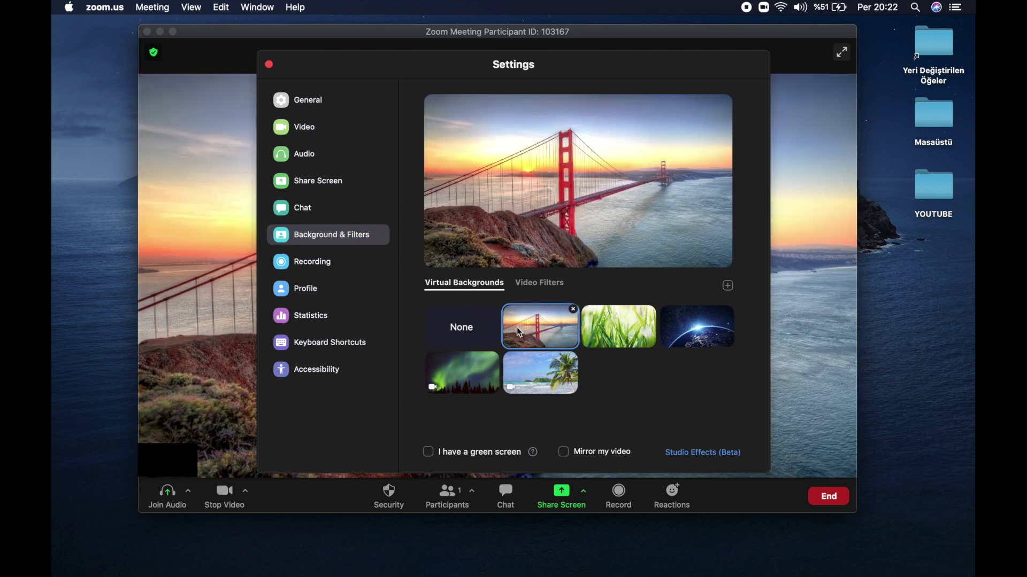
left_click(613, 341)
left_click(694, 334)
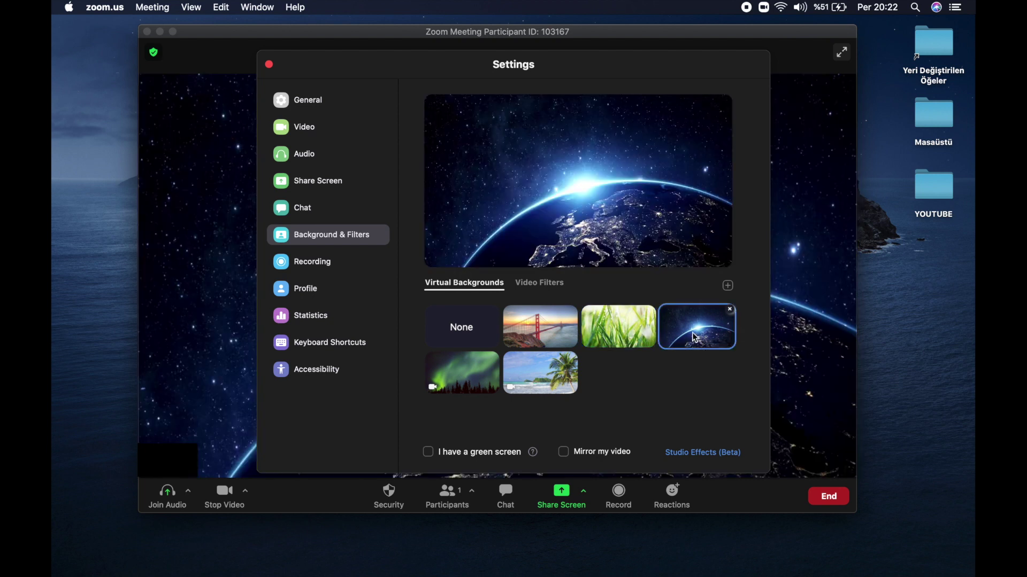
left_click(536, 333)
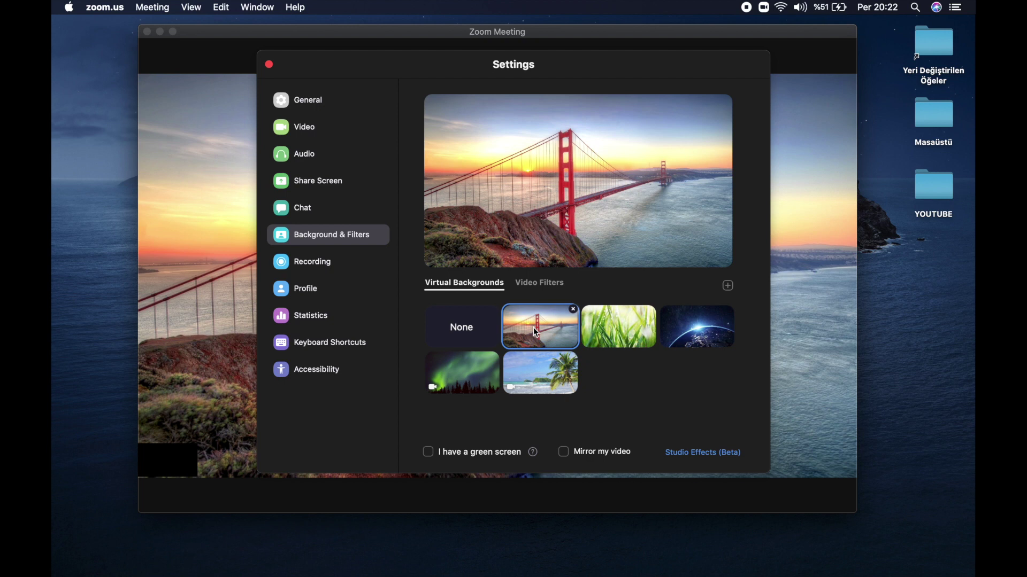
- Switch to Canva in Chrome, search for "zoom", choose Zoom Sanal Arka Planı and open the neon green and black tech template
mouse_move(377, 575)
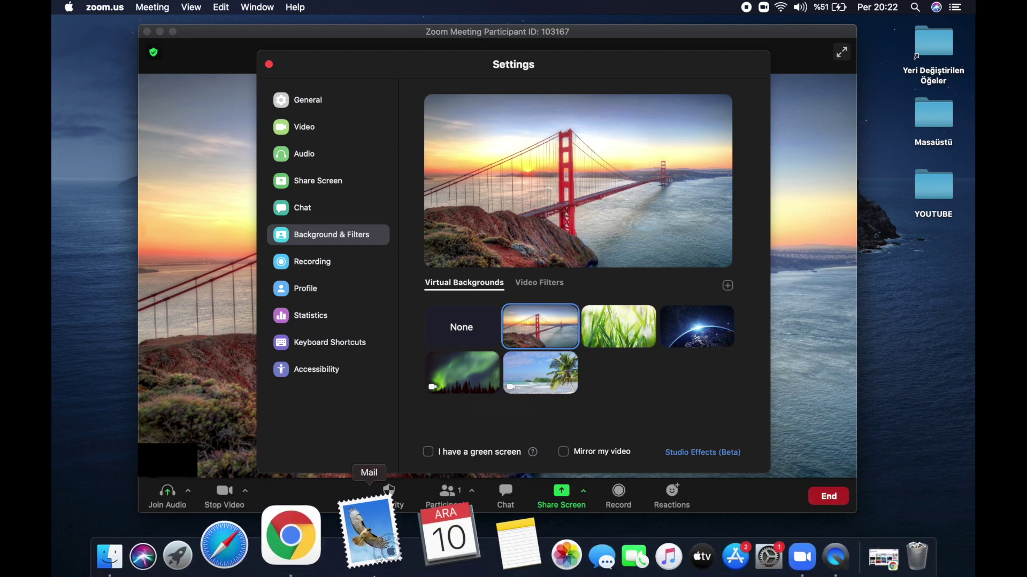
left_click(321, 534)
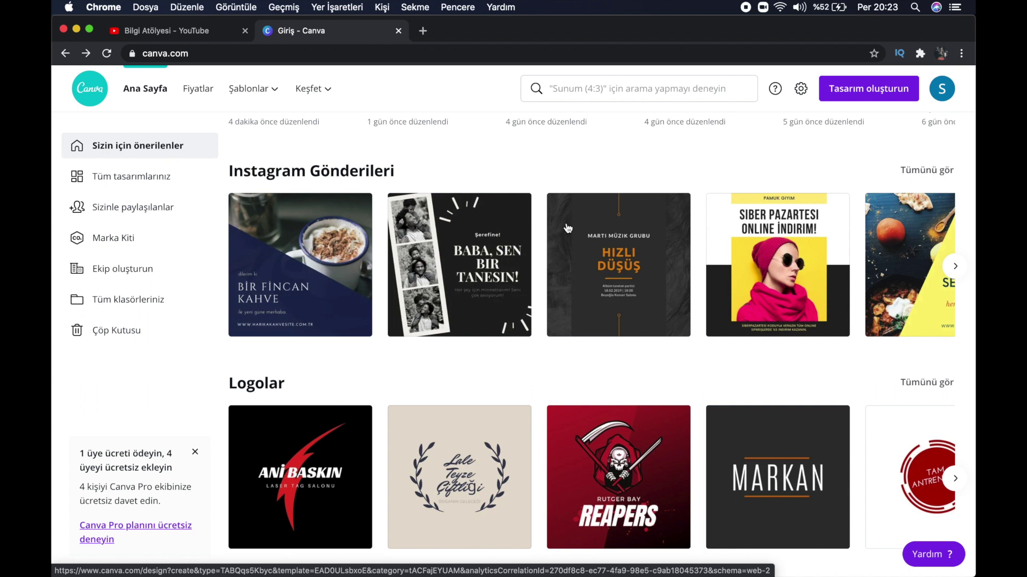
left_click(577, 88)
type("zoom")
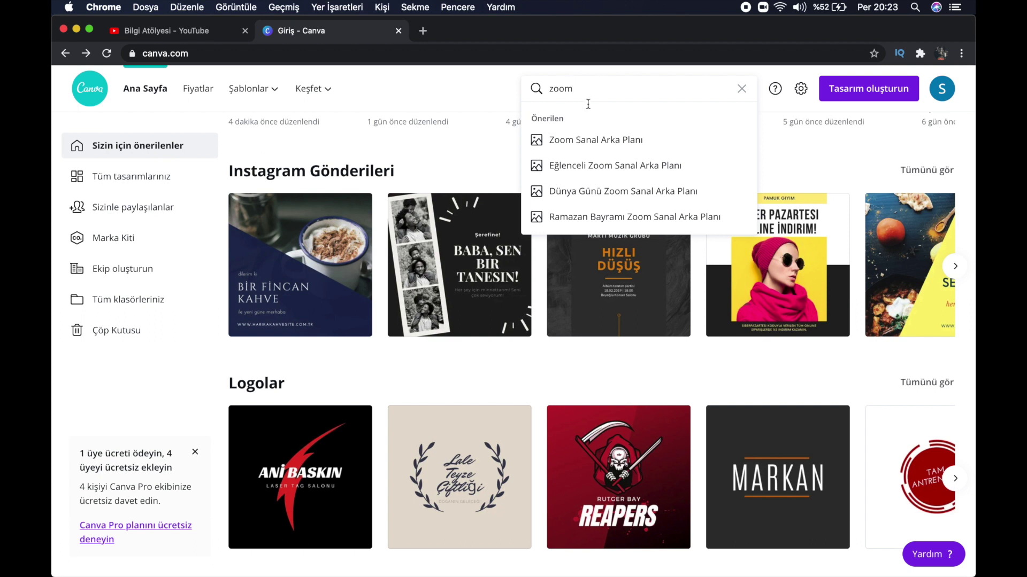
left_click(592, 140)
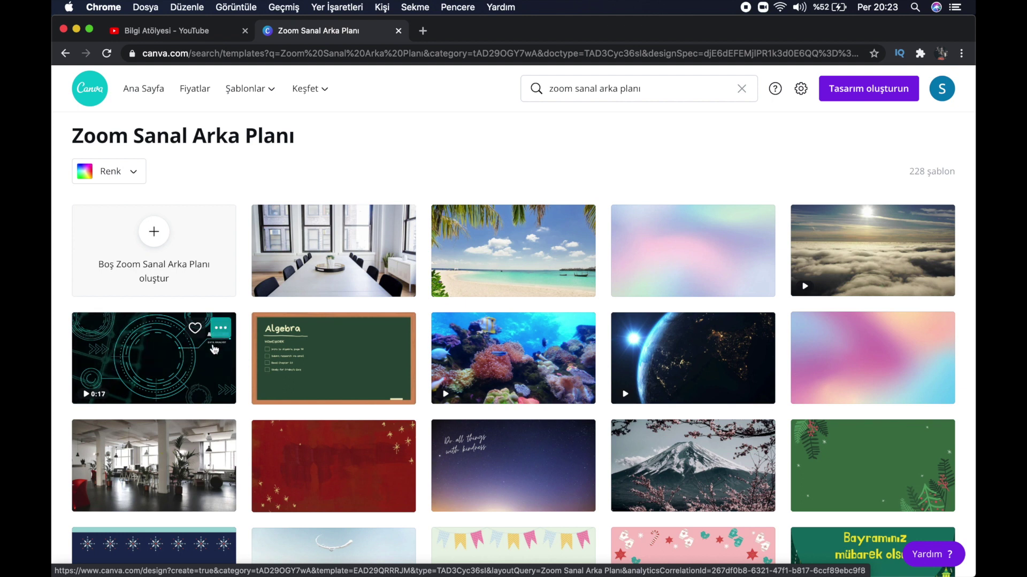
left_click(159, 375)
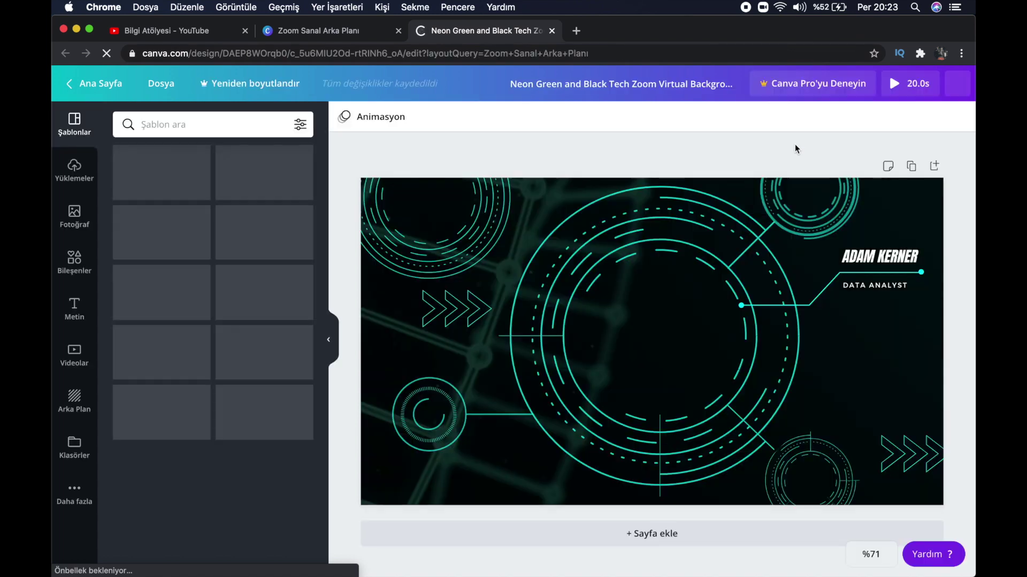
- Replace the placeholder name on the tech background with "Bilgi Atölyesi"
left_click(855, 264)
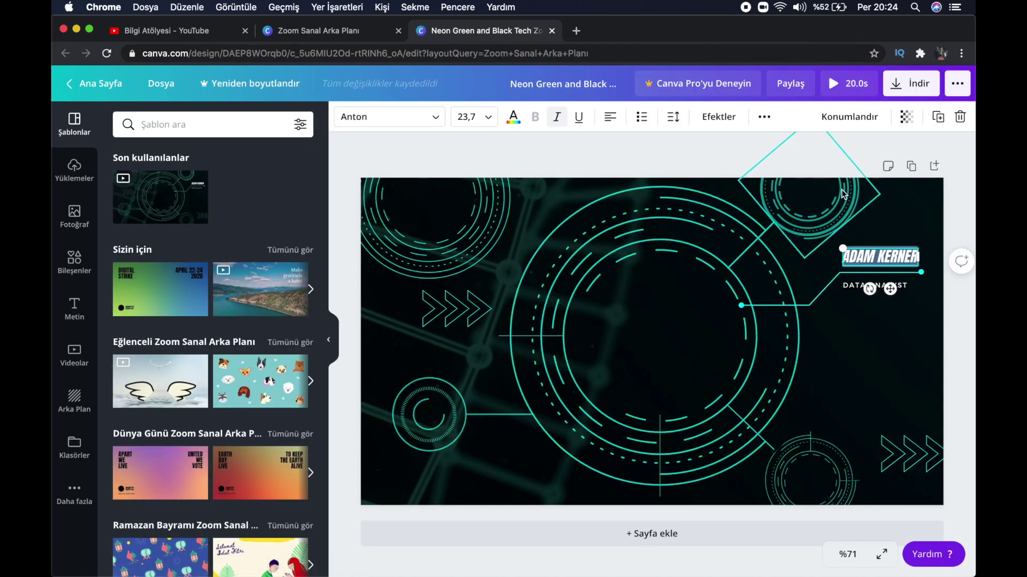
left_click(833, 90)
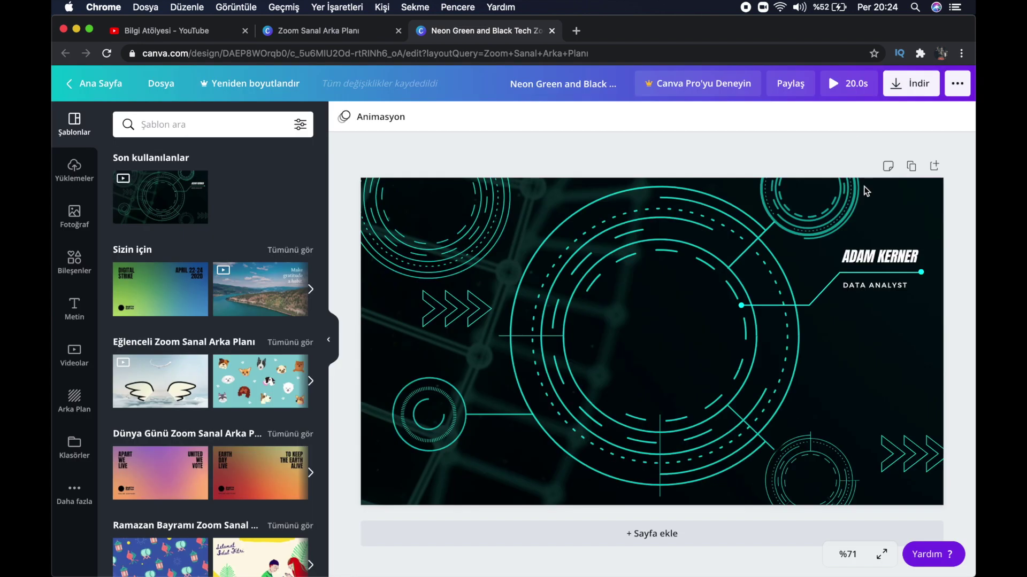
left_click(873, 256)
double_click(873, 256)
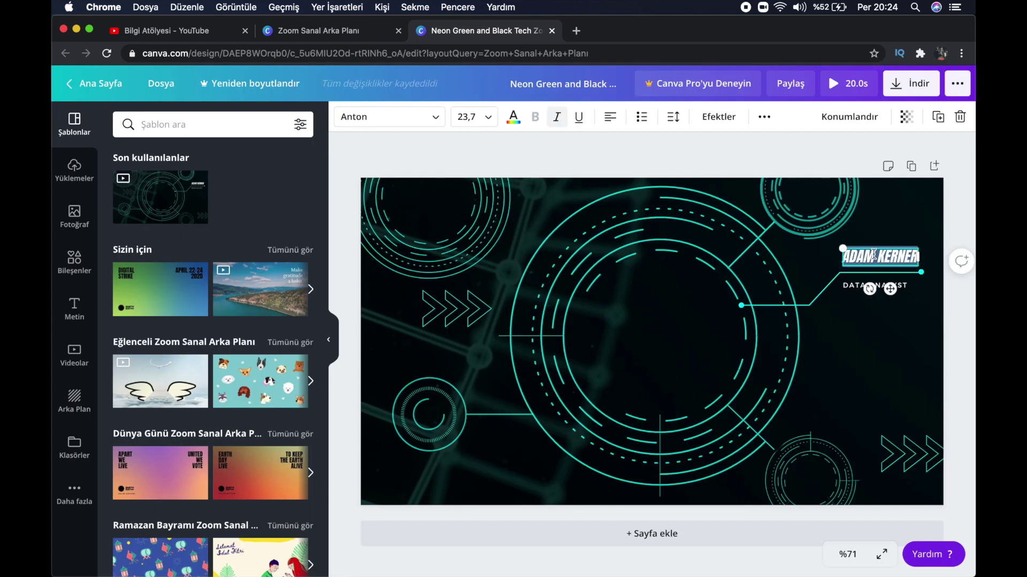
type("Bilgi Atölyesi")
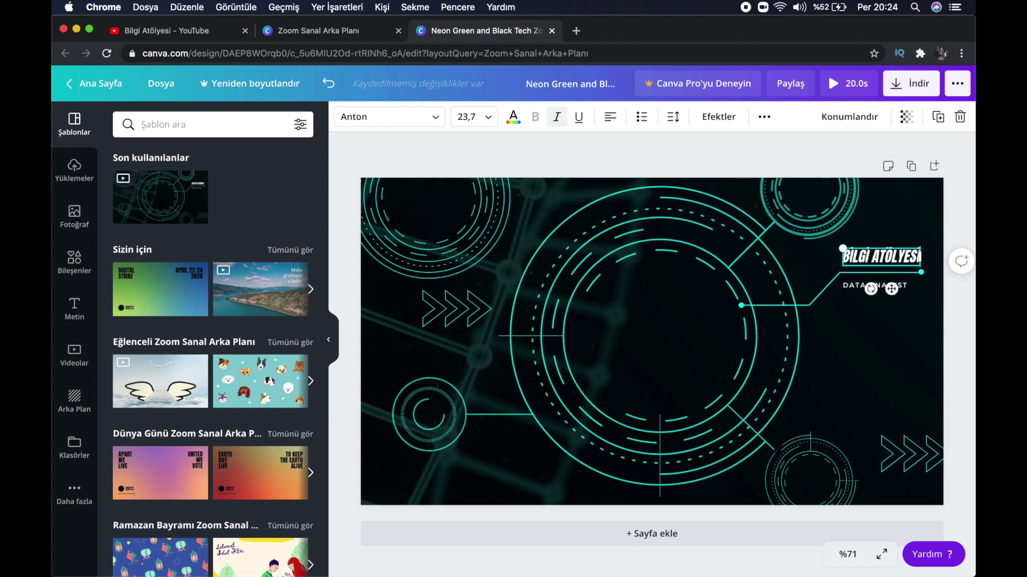
- Delete the "DATA ANALYST" text beneath the title and deselect the text box
left_click(851, 285)
left_click(851, 285)
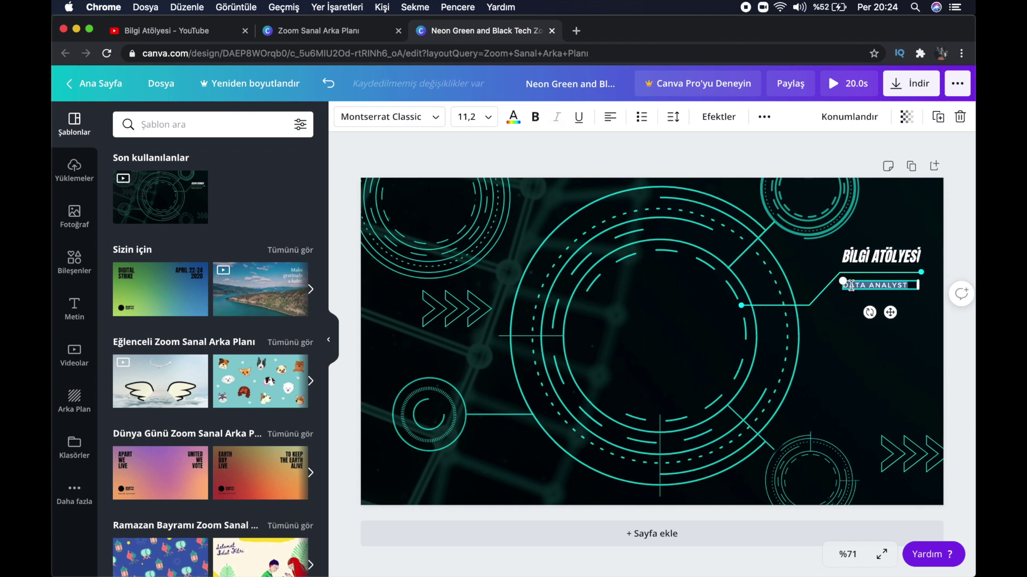
key("BackSpace")
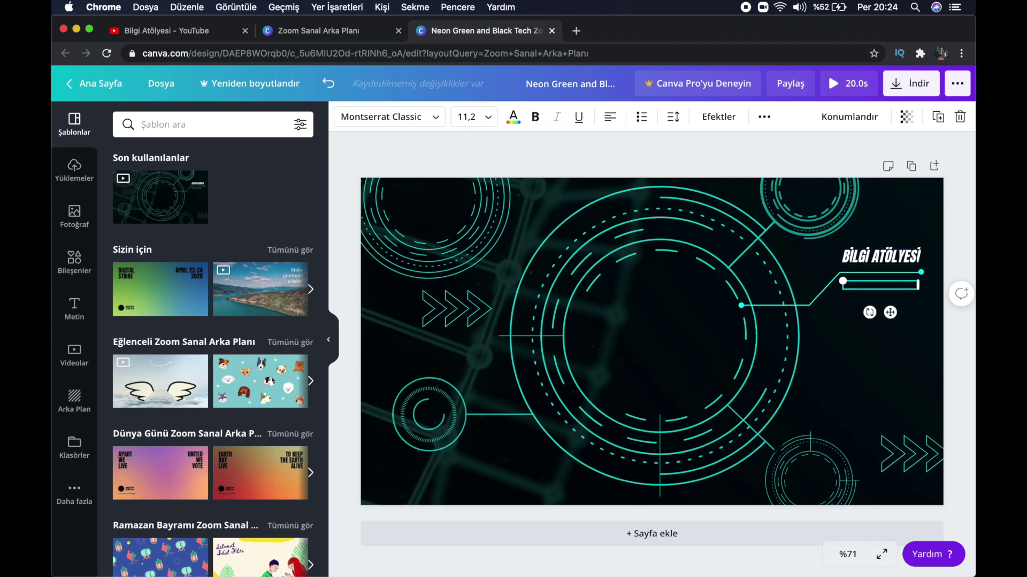
left_click(855, 153)
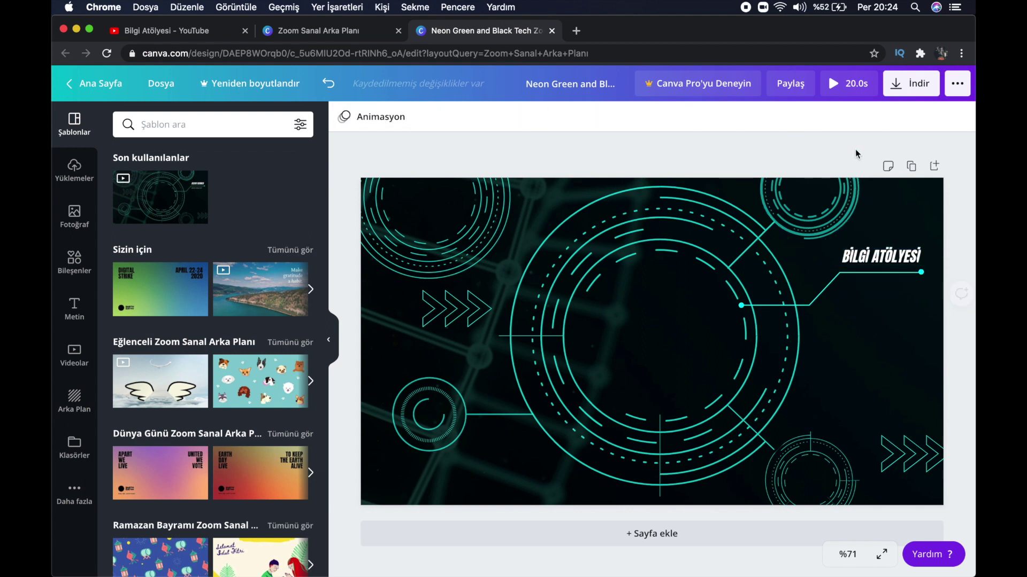
- Download the tech background design as an MP4 video and close the referral pop-up
left_click(901, 87)
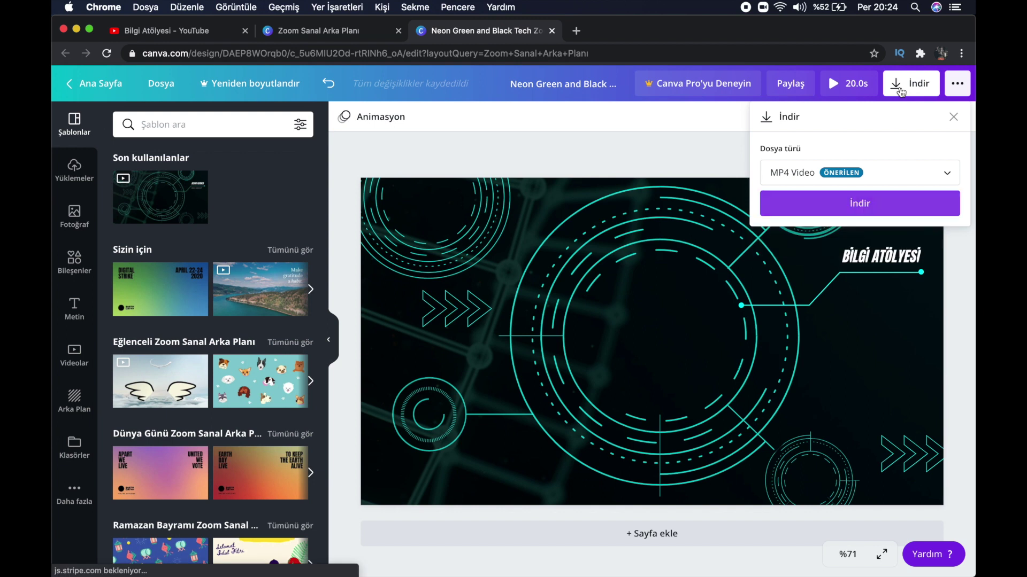
left_click(793, 201)
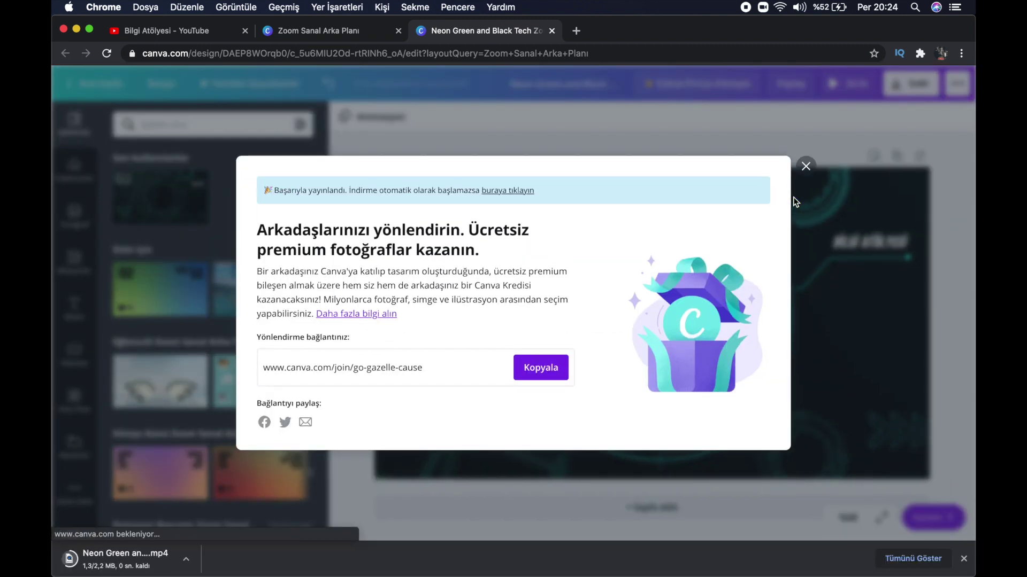
left_click(806, 166)
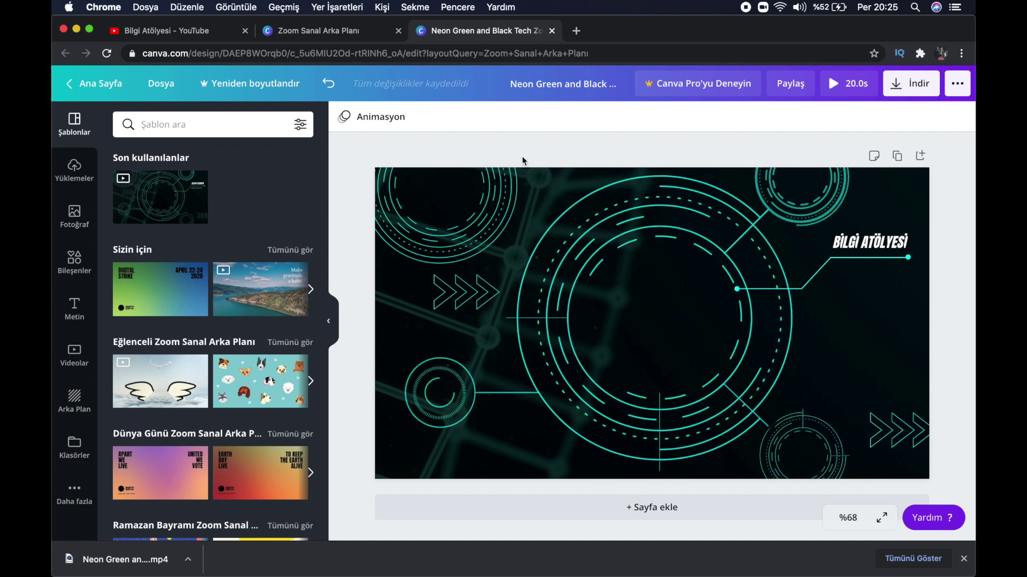
- Open the office space photo template from the Zoom background results and download it as a PNG
left_click(370, 36)
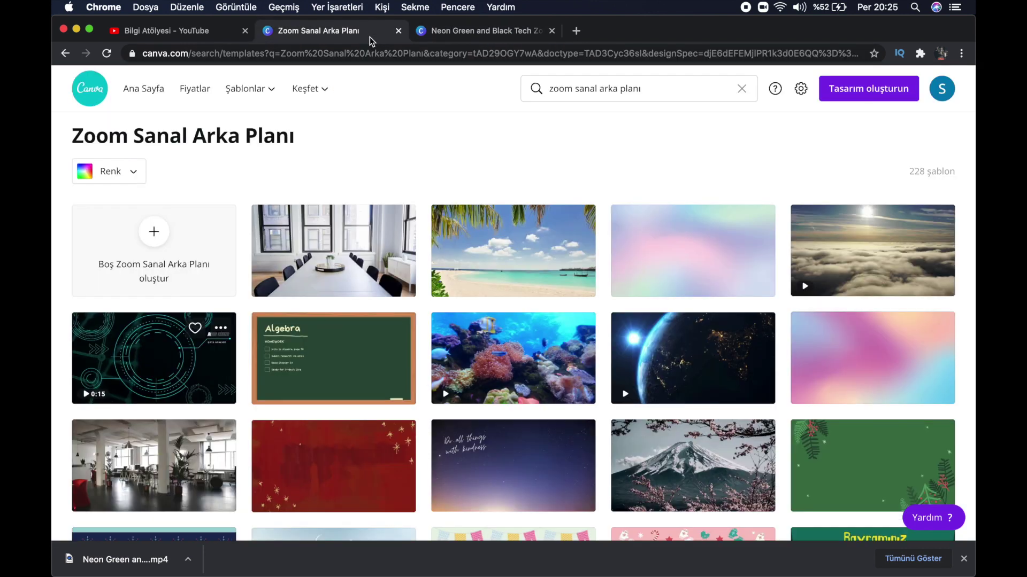
scroll(458, 229, "down", 2)
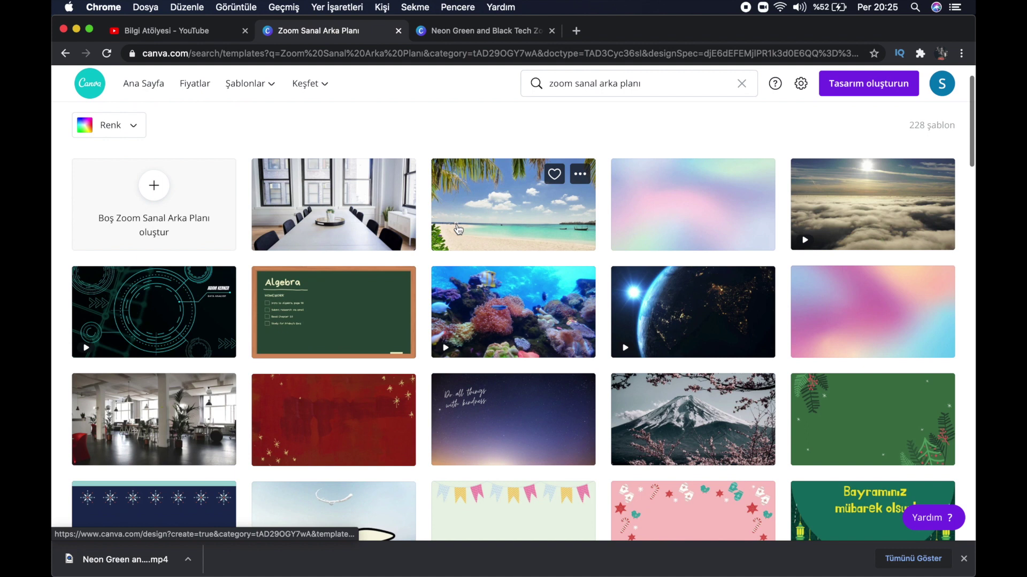
left_click(195, 425)
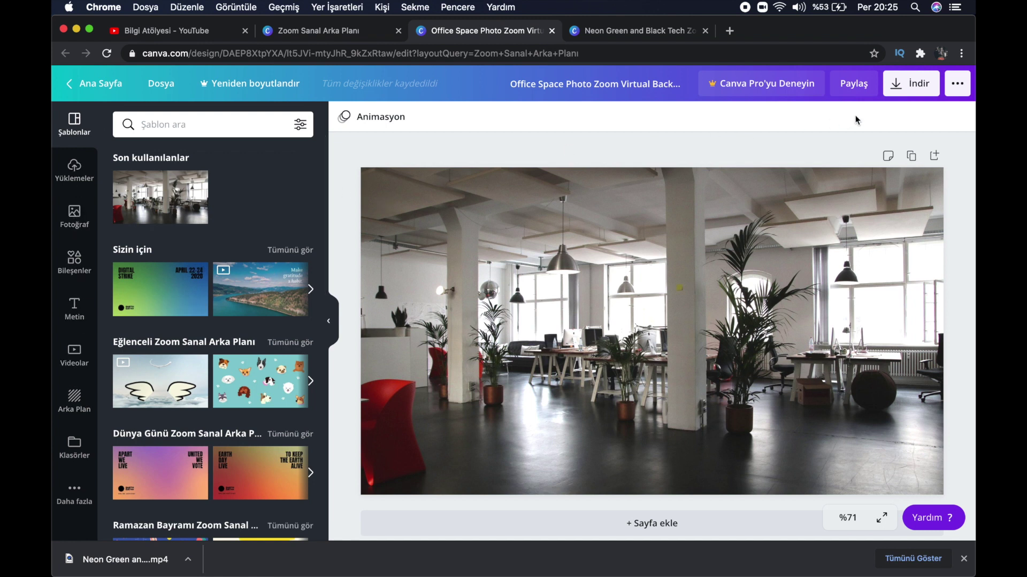
left_click(900, 86)
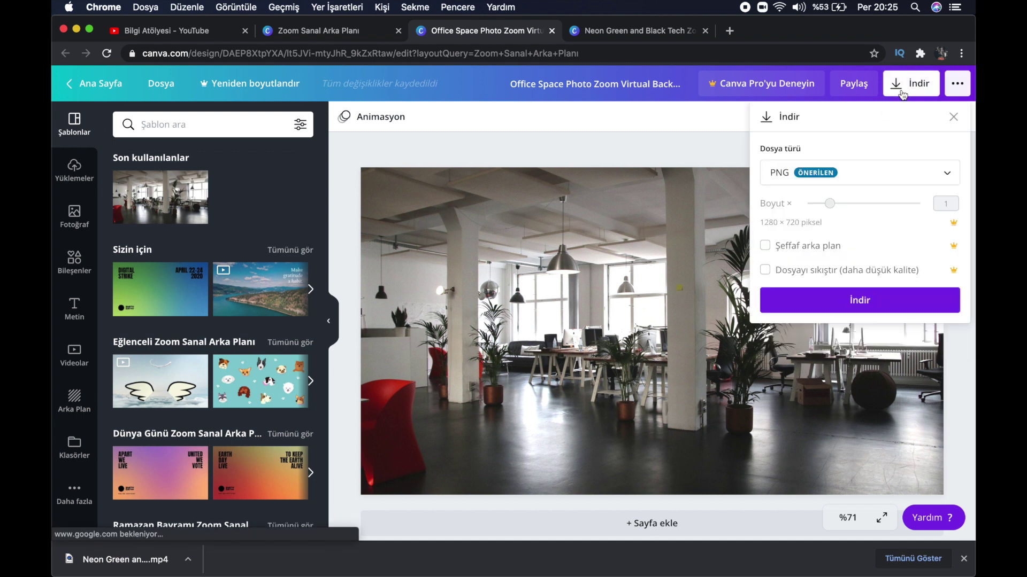
left_click(847, 292)
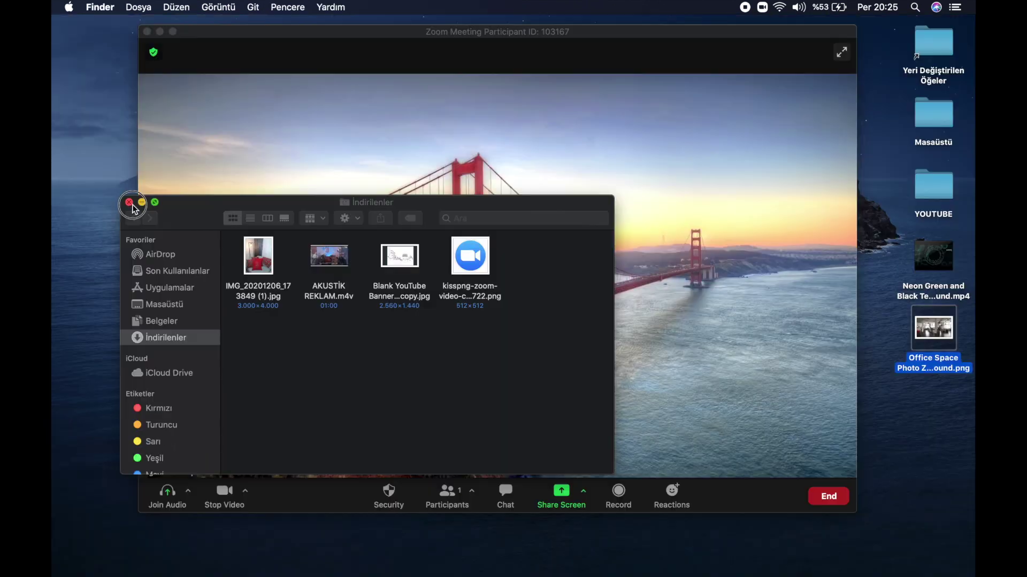
- Close the Finder downloads window and reopen the virtual background settings in the Zoom meeting
left_click(132, 205)
left_click(245, 491)
left_click(297, 426)
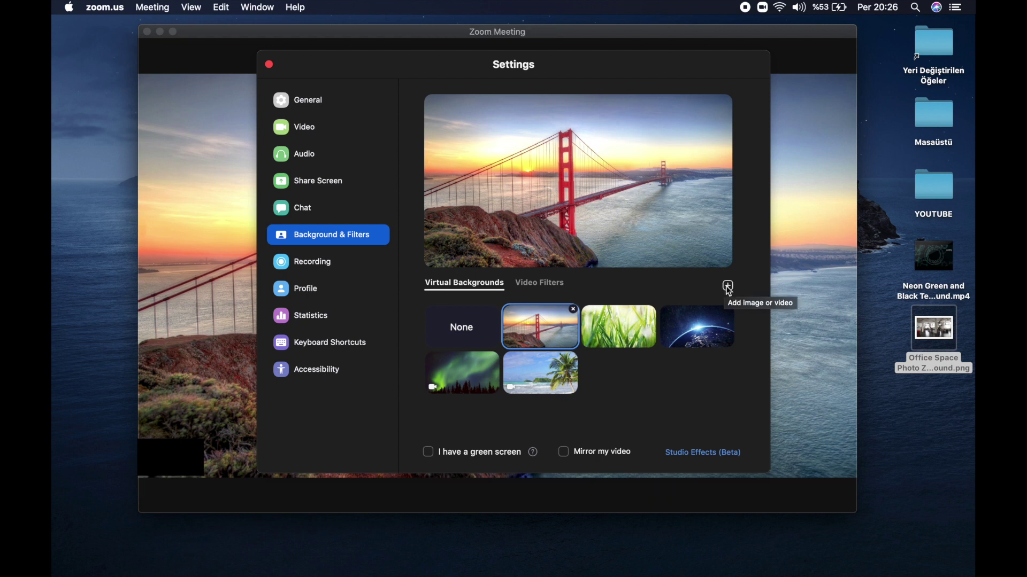
- Add the image Office Space Photo Zoom Virtual Background.png from the Desktop as a virtual background
left_click(729, 289)
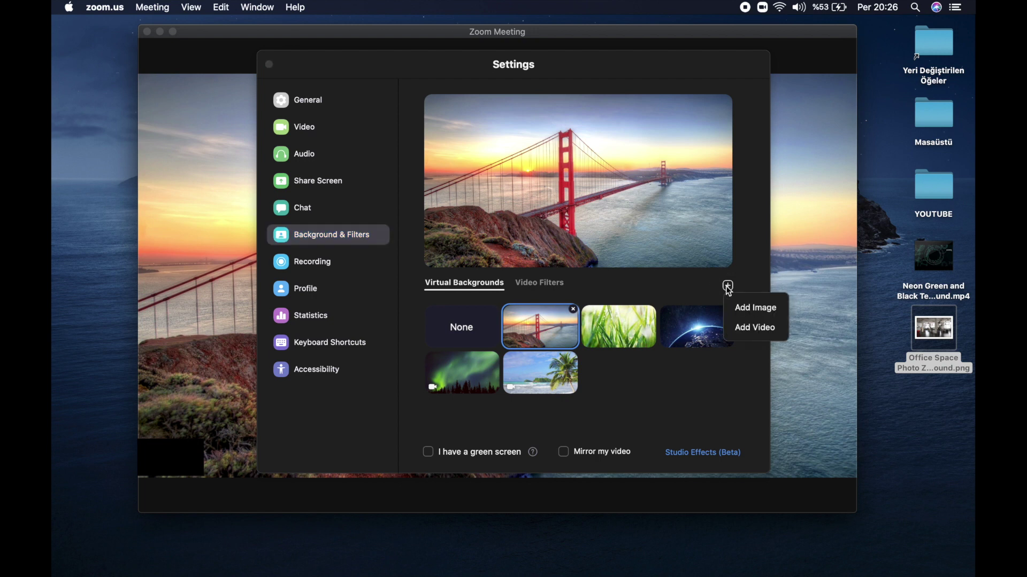
left_click(741, 309)
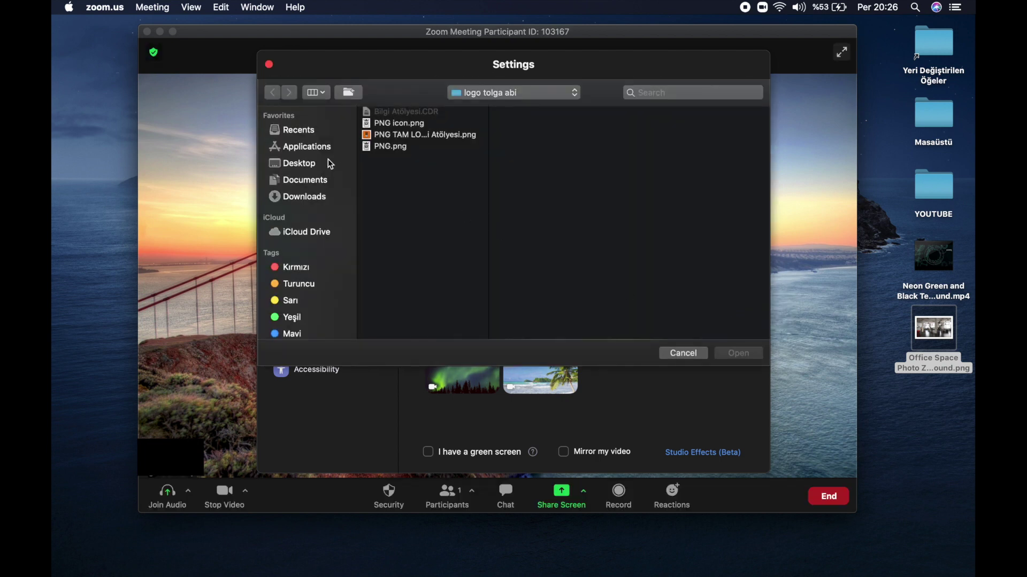
left_click(314, 167)
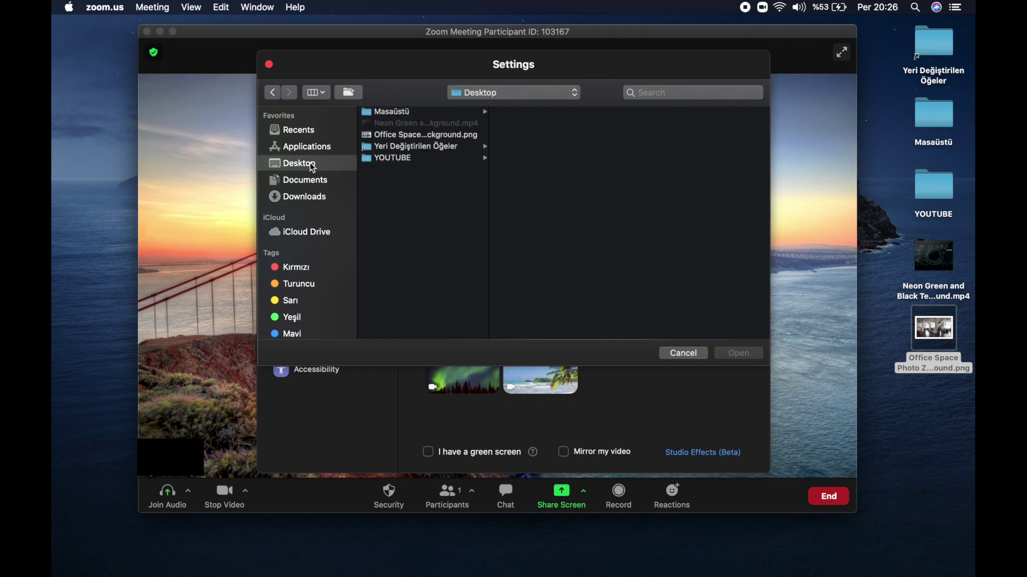
left_click(391, 136)
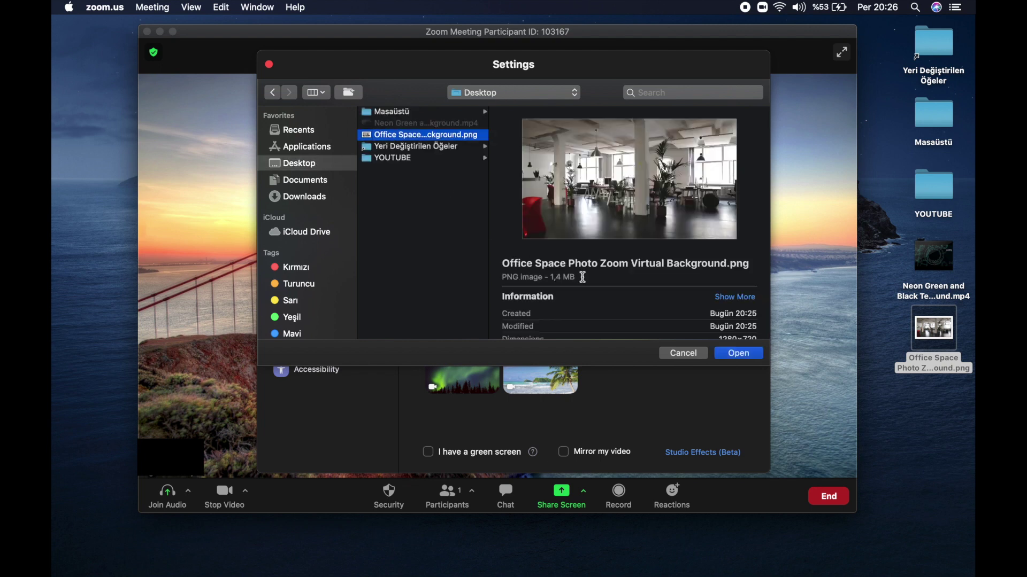
left_click(723, 354)
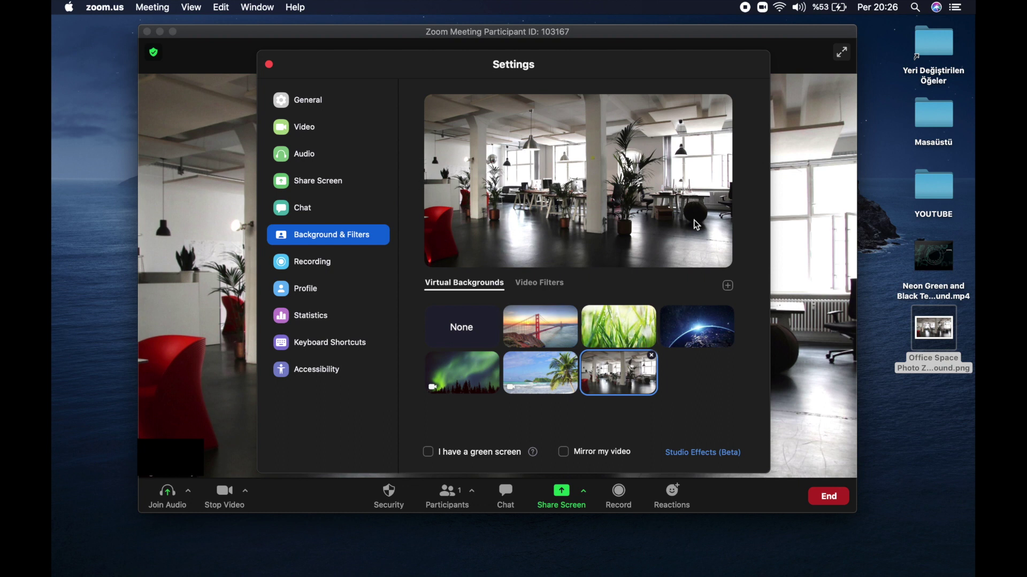
- Add the video Neon Green and Black Tech Zoom Virtual Background.mp4 from the Desktop as a virtual background
left_click(728, 285)
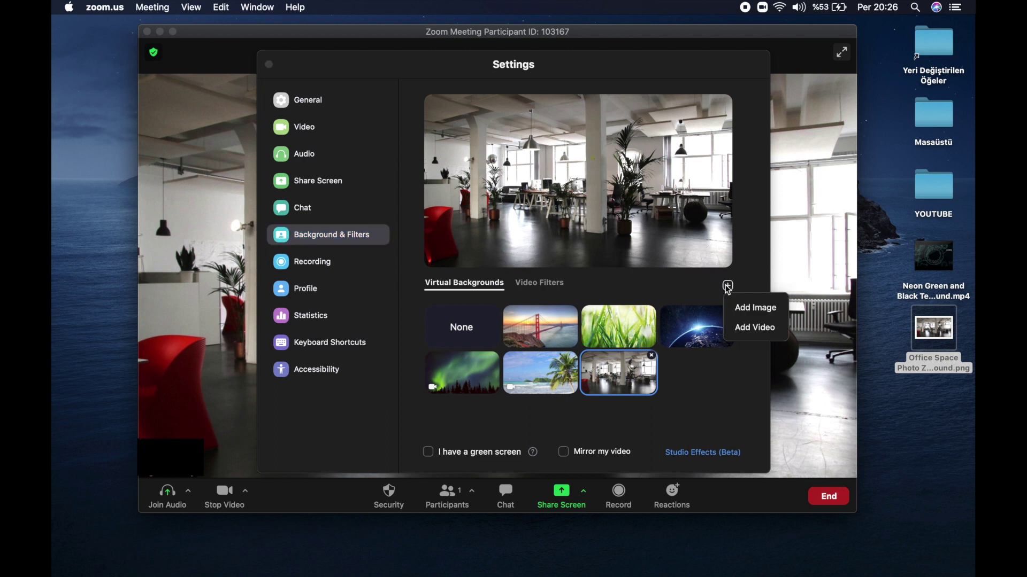
left_click(739, 326)
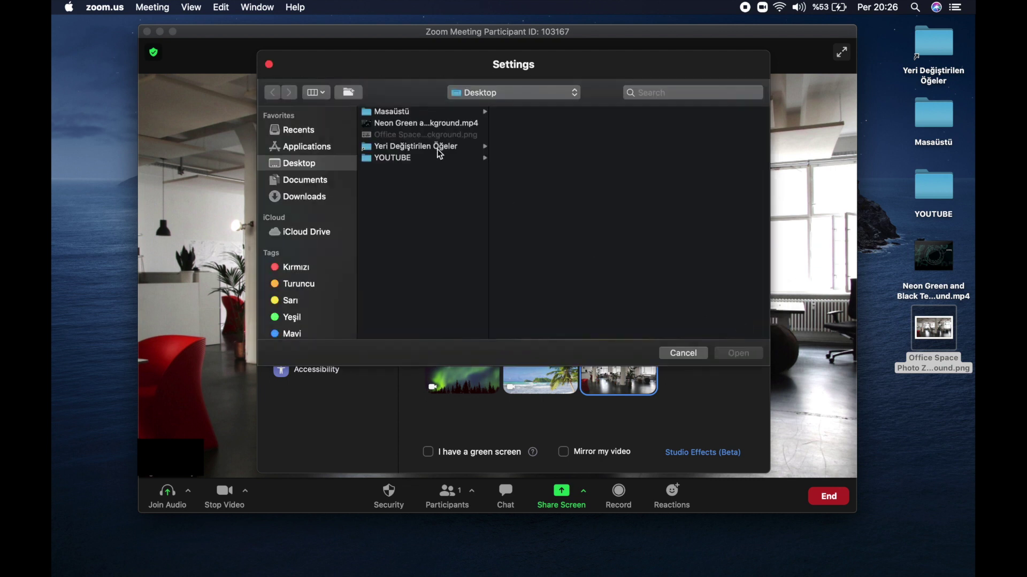
left_click(417, 125)
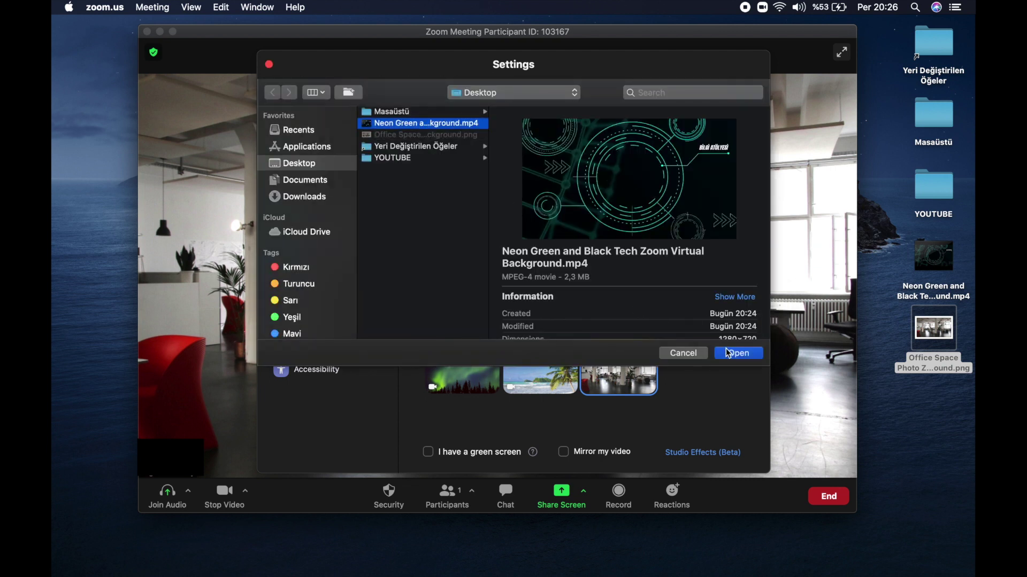
left_click(729, 353)
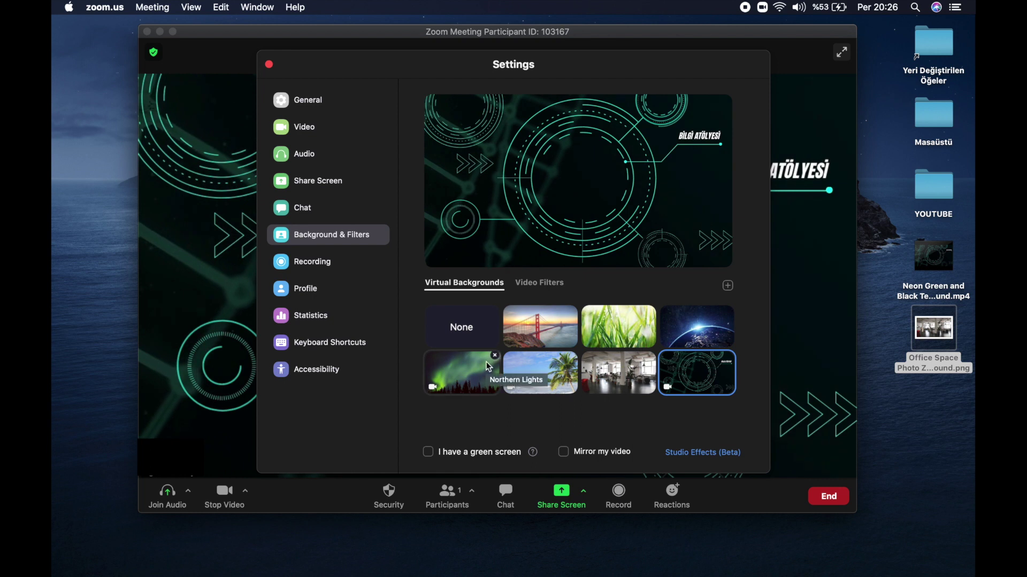
- Read the green screen hint, try the "I have a green screen" option and switch it off again
mouse_move(533, 452)
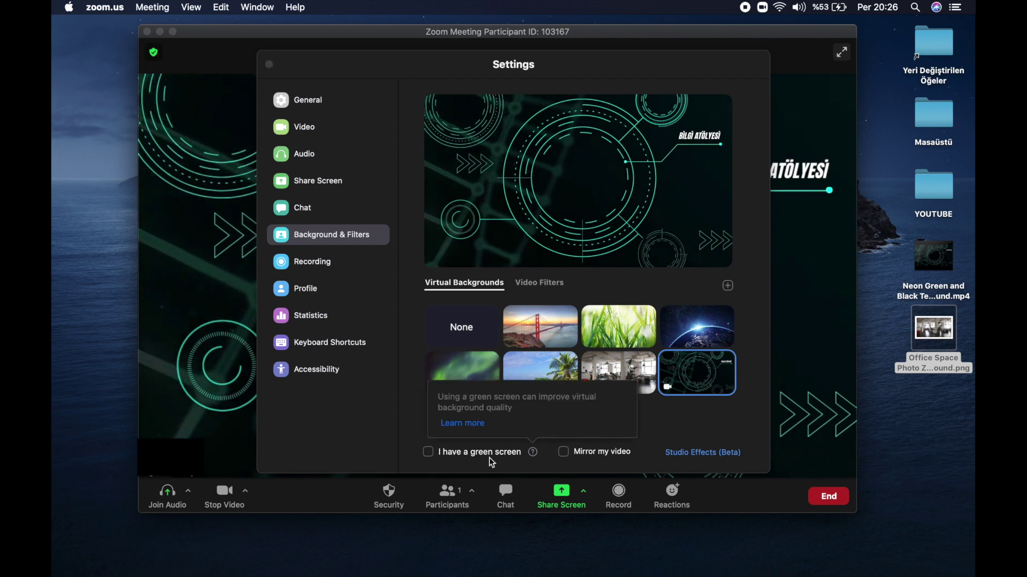
left_click(431, 455)
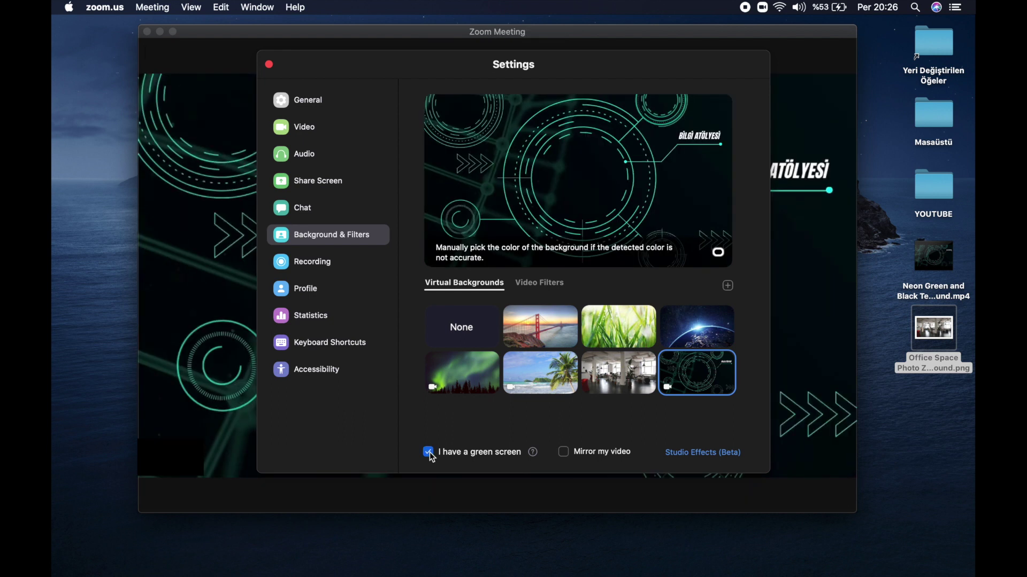
left_click(429, 454)
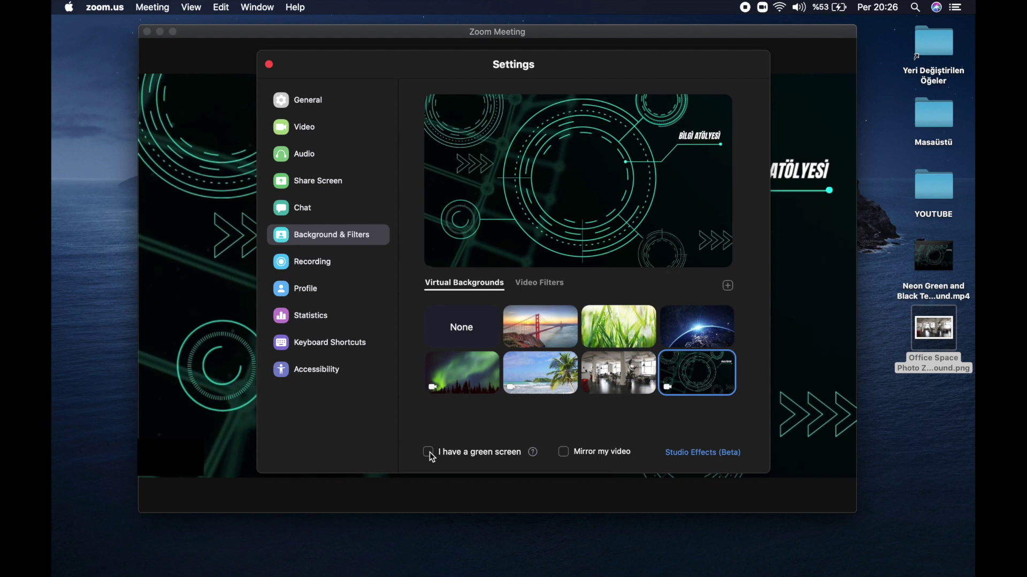
- Turn on "Mirror my video" and compare the bridge background with mirroring off and on, leaving it on
left_click(563, 453)
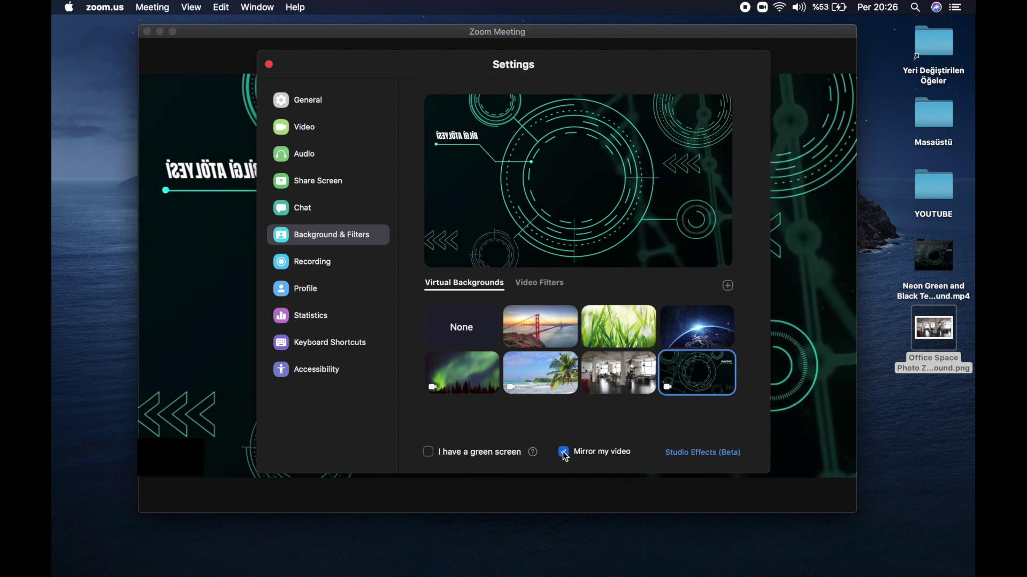
left_click(540, 327)
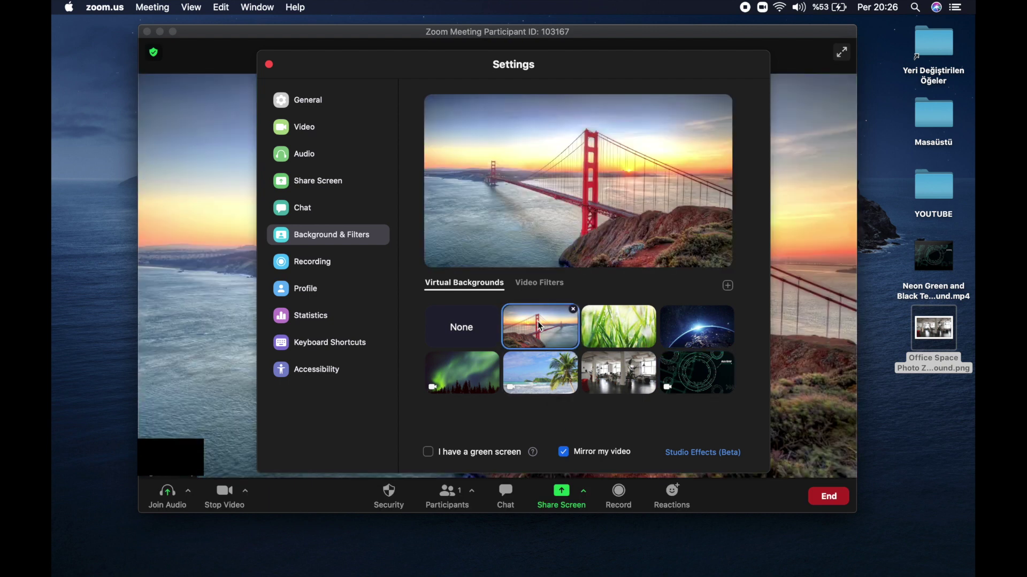
left_click(566, 453)
left_click(565, 452)
left_click(566, 452)
left_click(565, 453)
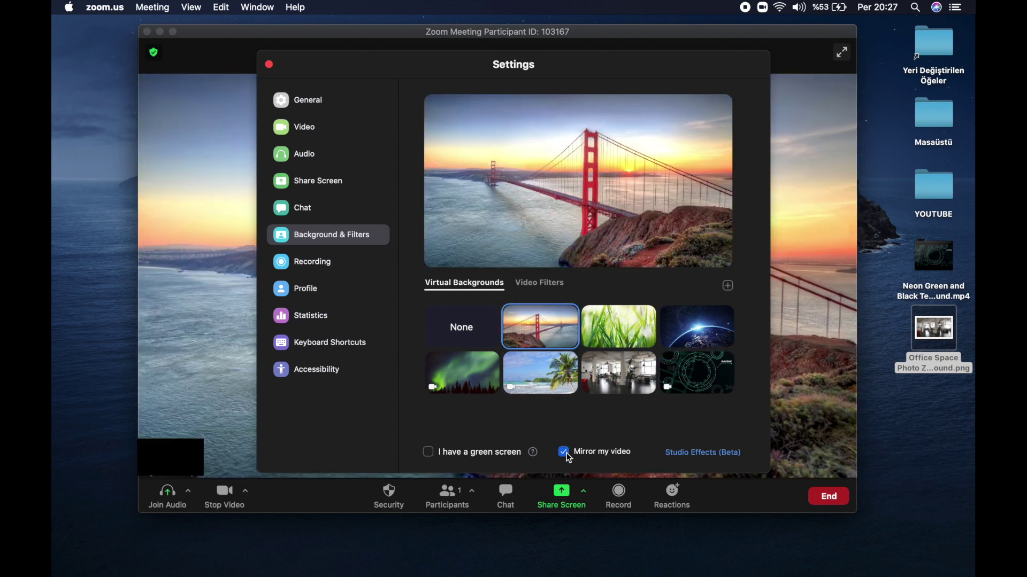
- Apply the office space photo as the virtual background and close the settings
left_click(639, 379)
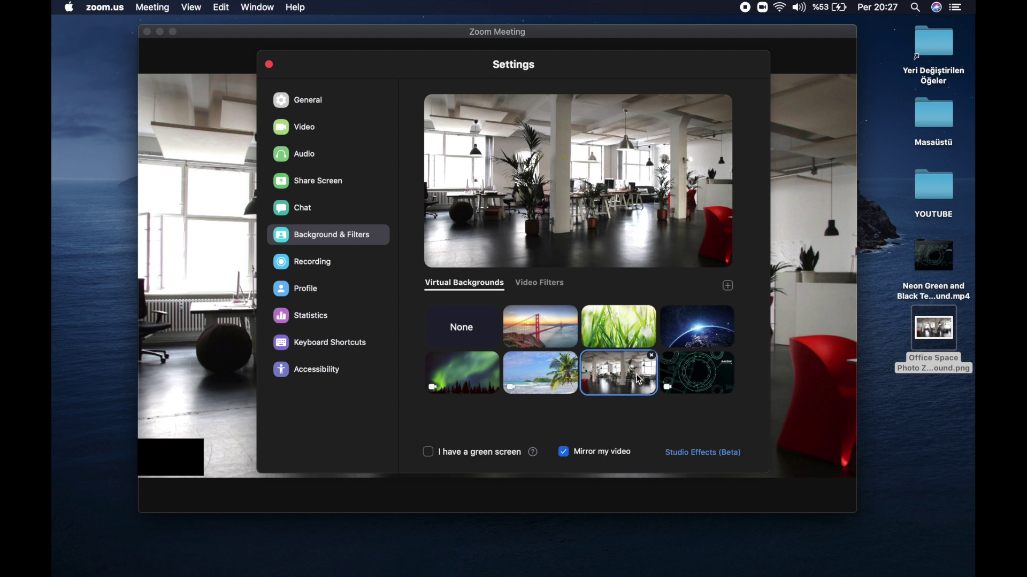
left_click(270, 65)
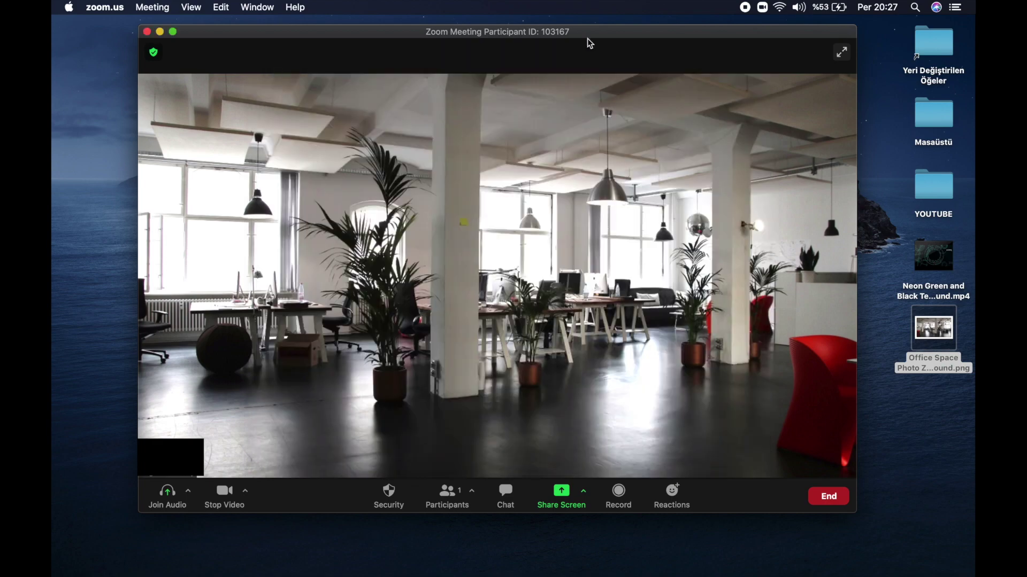